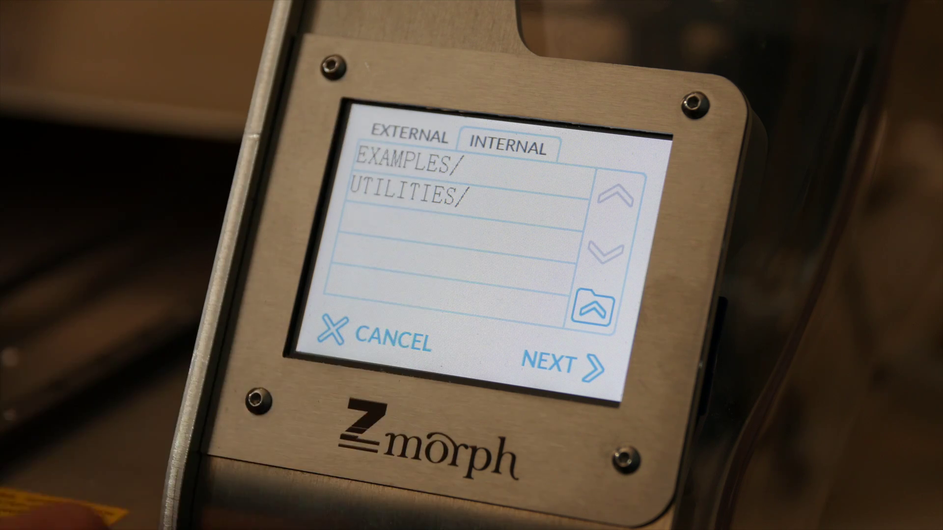
List the G-code files stored on the printer's external storage.
left_click(409, 135)
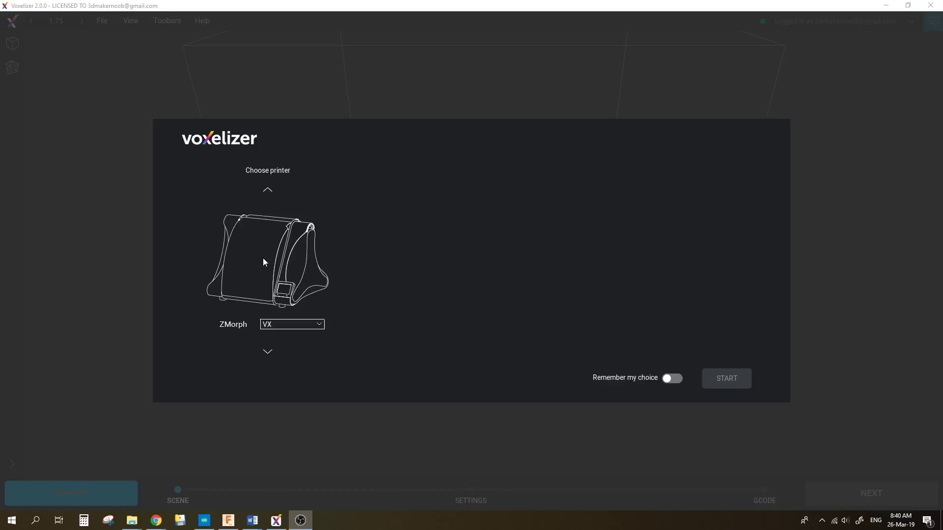
Choose the ZMorph VX printer with the Single 1.75 mm toolhead and start.
left_click(263, 258)
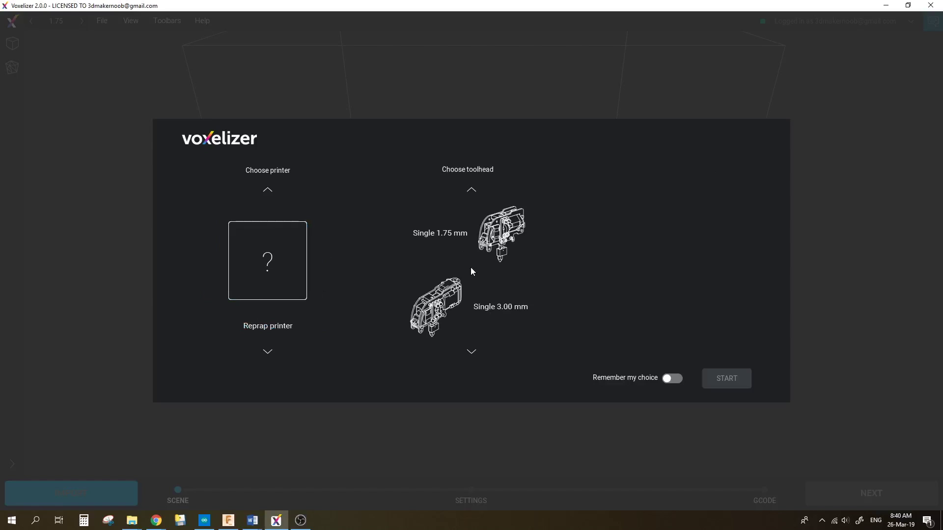
scroll(282, 269, "up", 1)
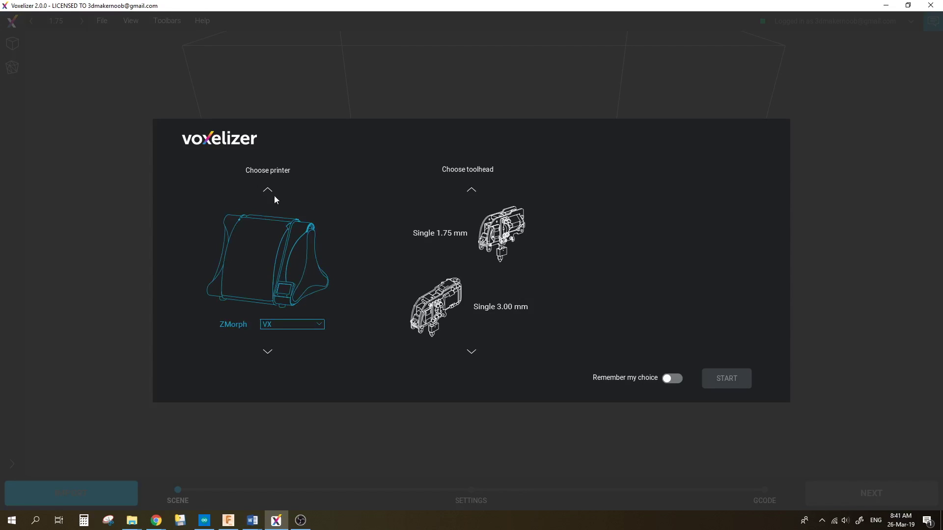
left_click(268, 351)
left_click(267, 351)
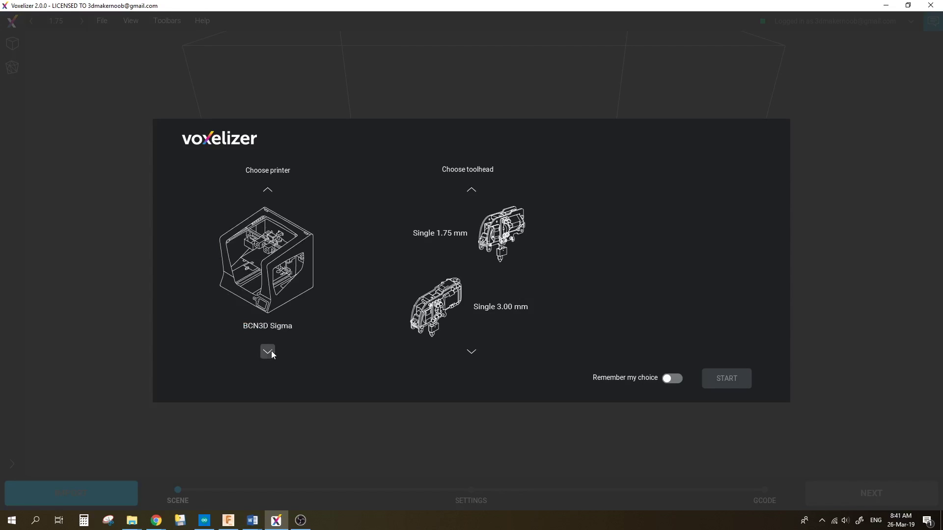
left_click(267, 190)
left_click(268, 190)
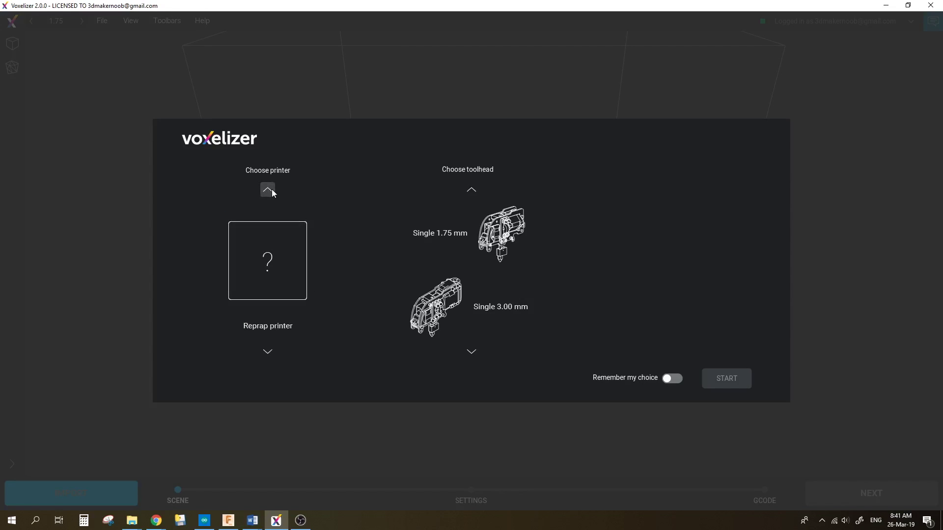
left_click(267, 190)
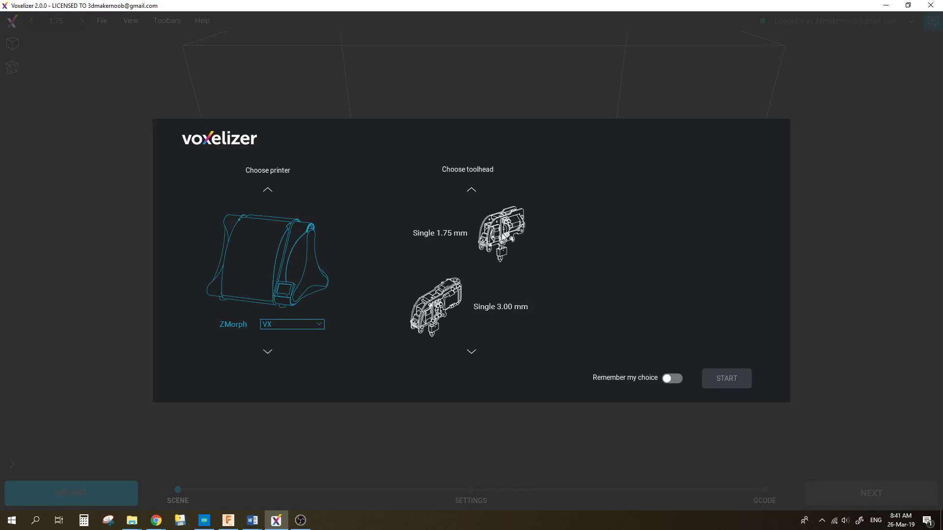
left_click(502, 237)
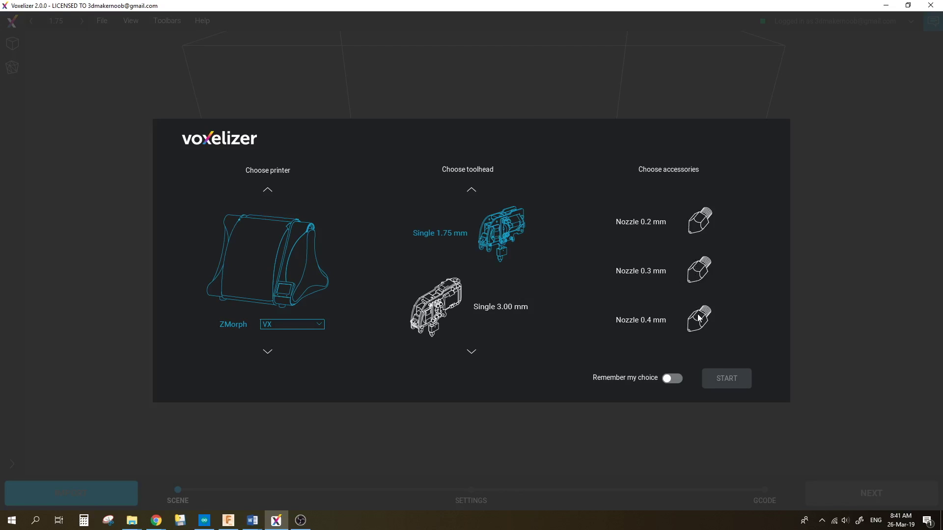
left_click(726, 379)
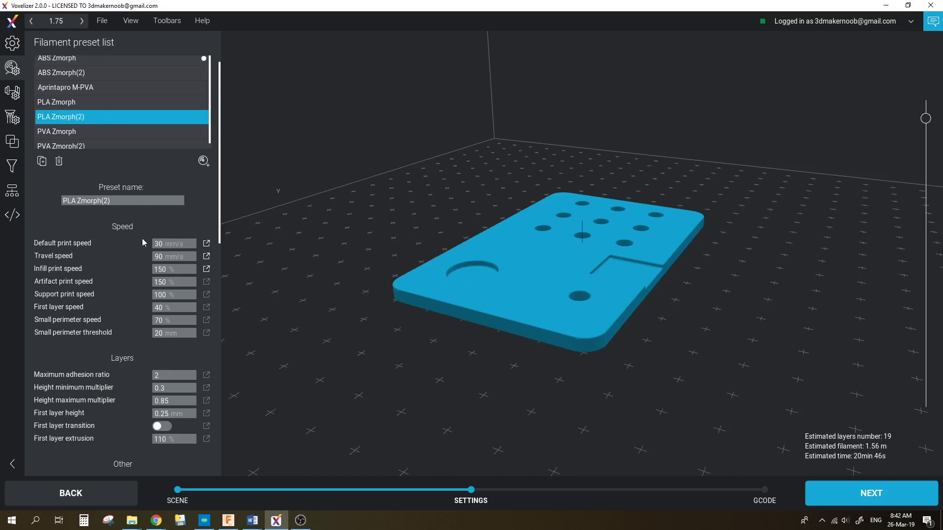
Scroll through the PLA Zmorph(2) filament preset's settings.
scroll(138, 322, "down", 5)
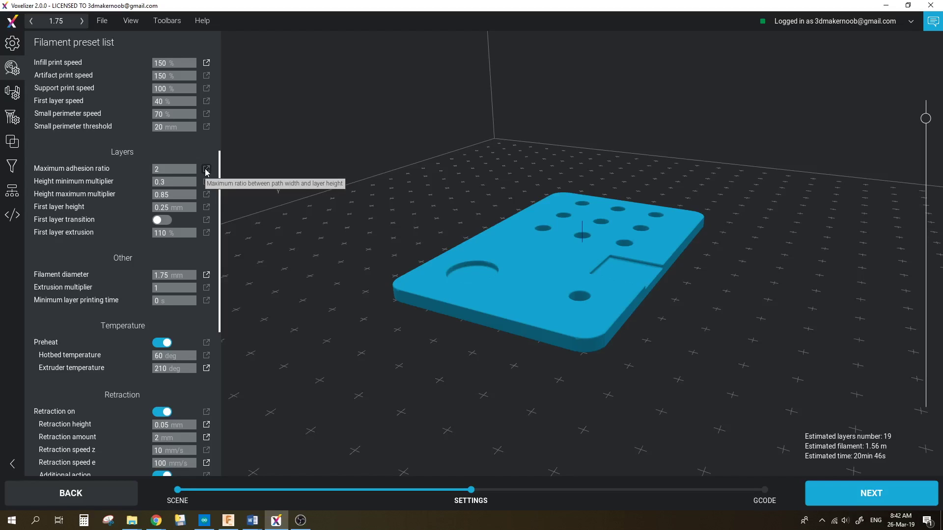
mouse_move(206, 184)
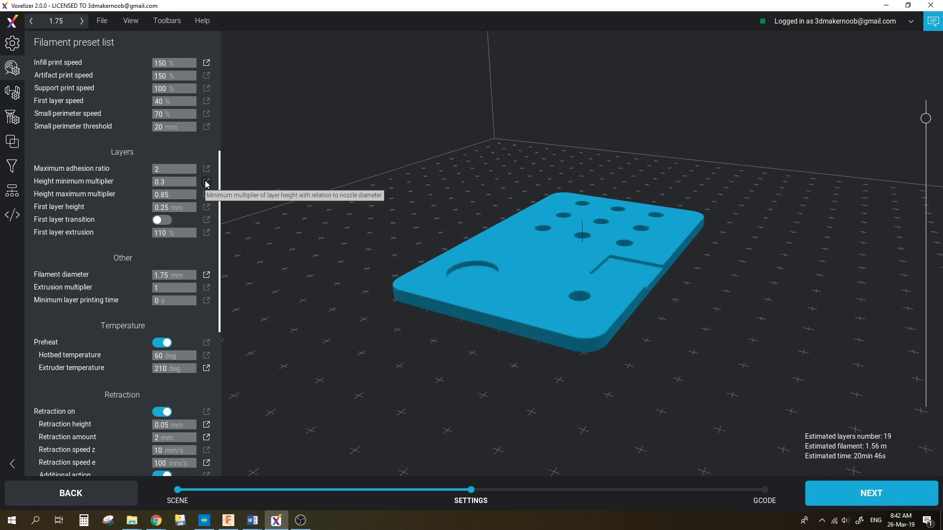
scroll(124, 272, "down", 5)
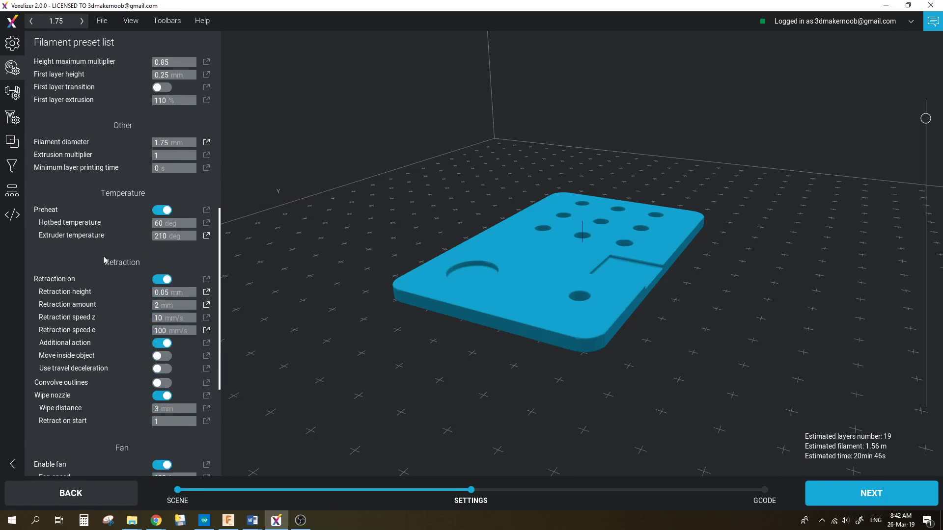
scroll(104, 260, "down", 4)
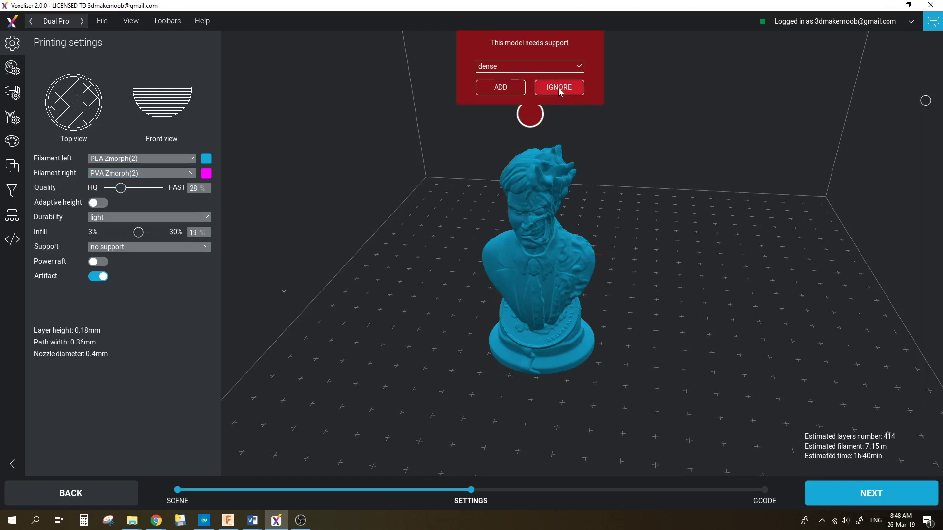
Decline support and give the bust the two-colour cyan and magenta material.
left_click(559, 91)
left_click(549, 184)
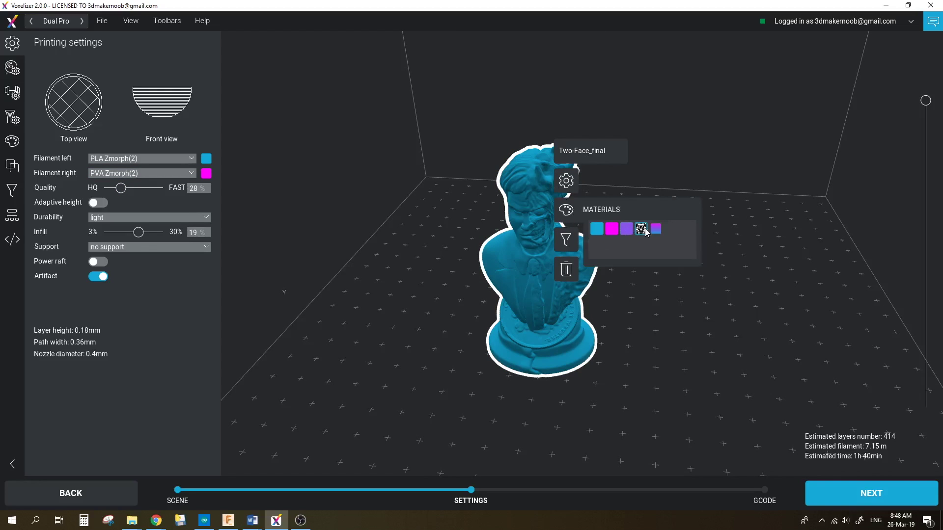
left_click(643, 229)
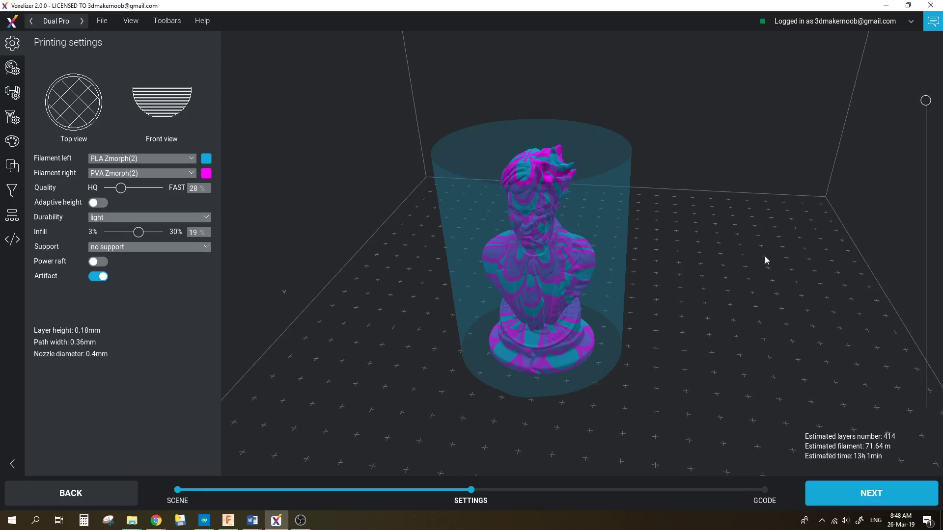
scroll(604, 207, "up", 2)
mouse_move(699, 307)
middle_mouse_down()
mouse_move(729, 285)
mouse_move(688, 291)
mouse_move(653, 319)
mouse_move(688, 319)
middle_mouse_up()
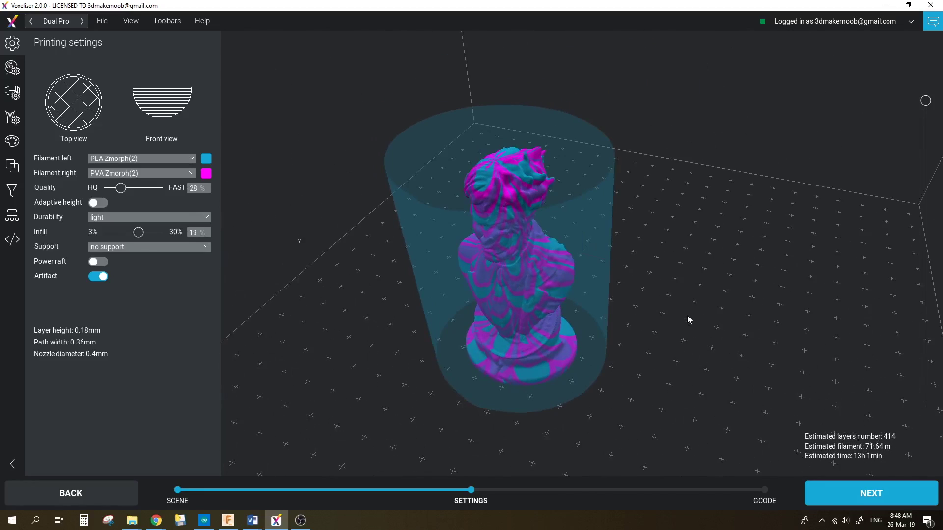
Show the texture colour mixture settings in the Colors panel.
left_click(14, 141)
left_click(69, 230)
scroll(149, 325, "down", 2)
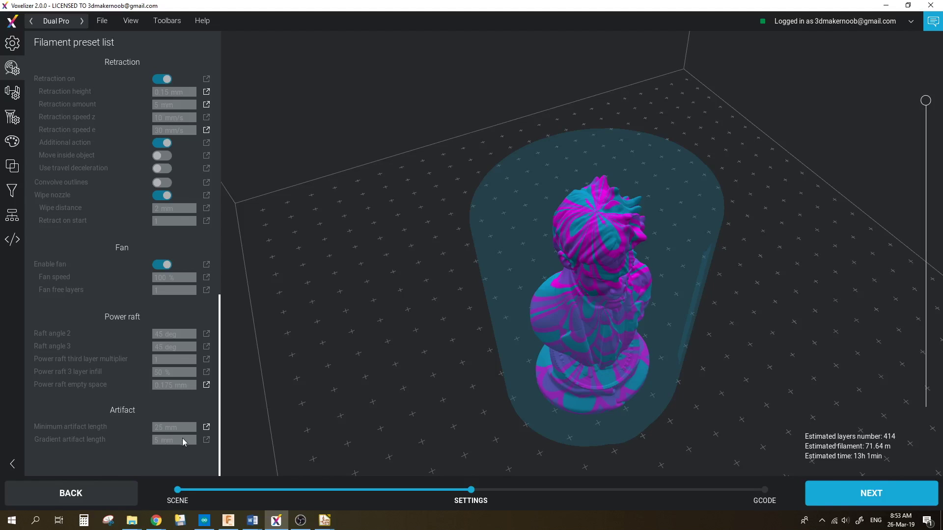
Review PLA Zmorph(2) retraction, fan, raft and artifact values, then return to Printing settings.
scroll(79, 264, "up", 15)
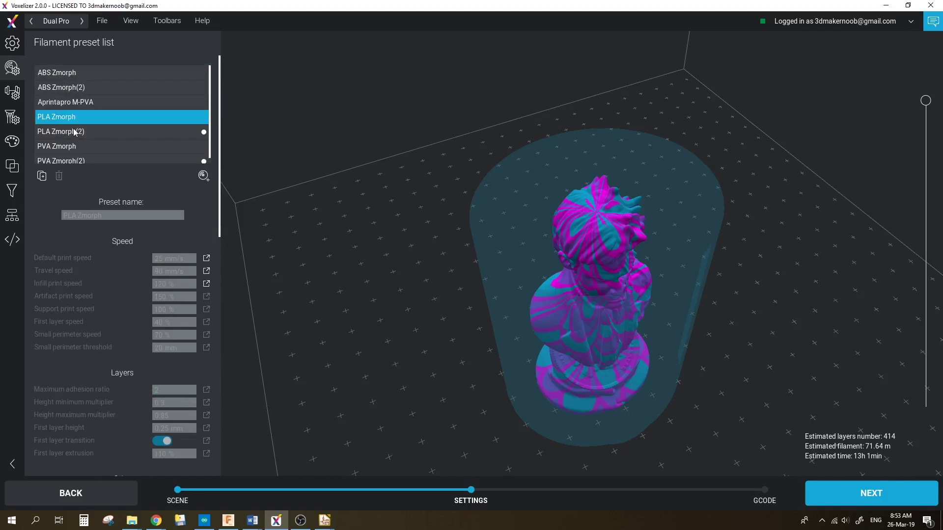
left_click(75, 131)
scroll(123, 246, "down", 10)
scroll(159, 330, "down", 5)
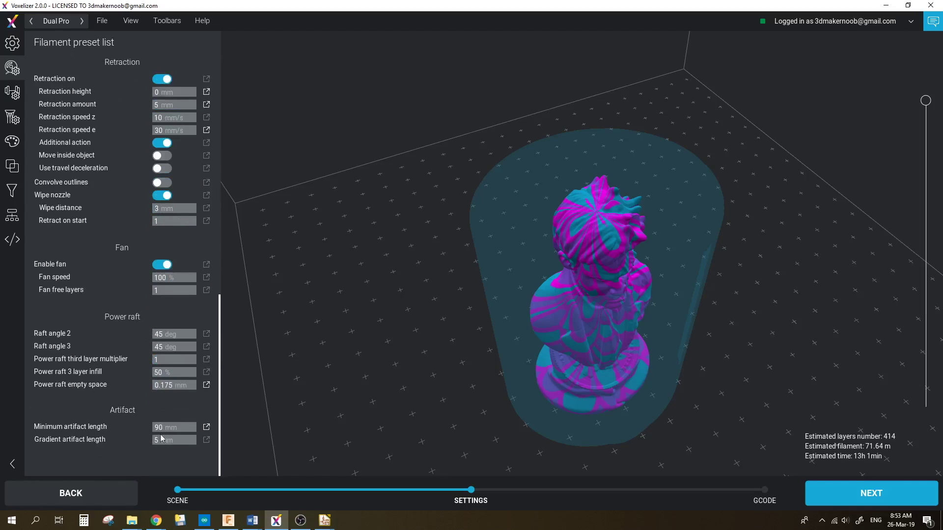
left_click(16, 50)
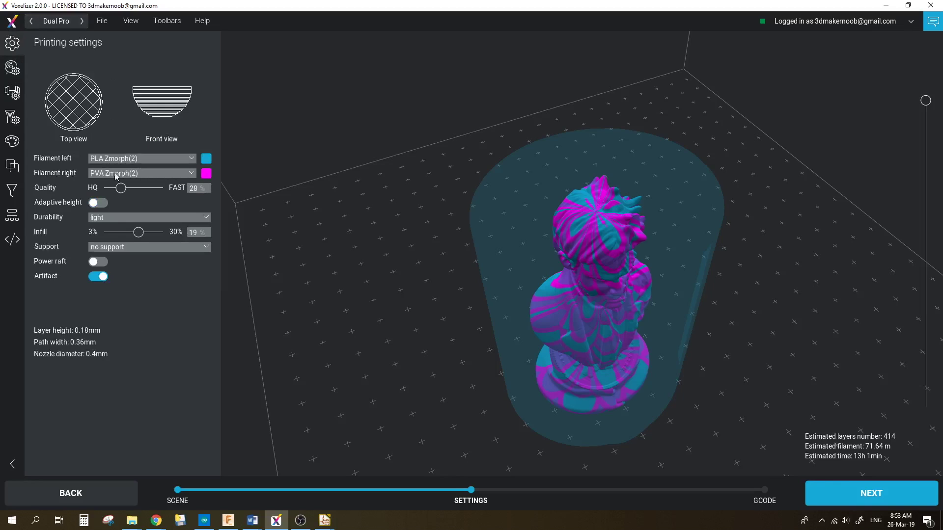
List the filament presets available for the left extruder.
left_click(192, 158)
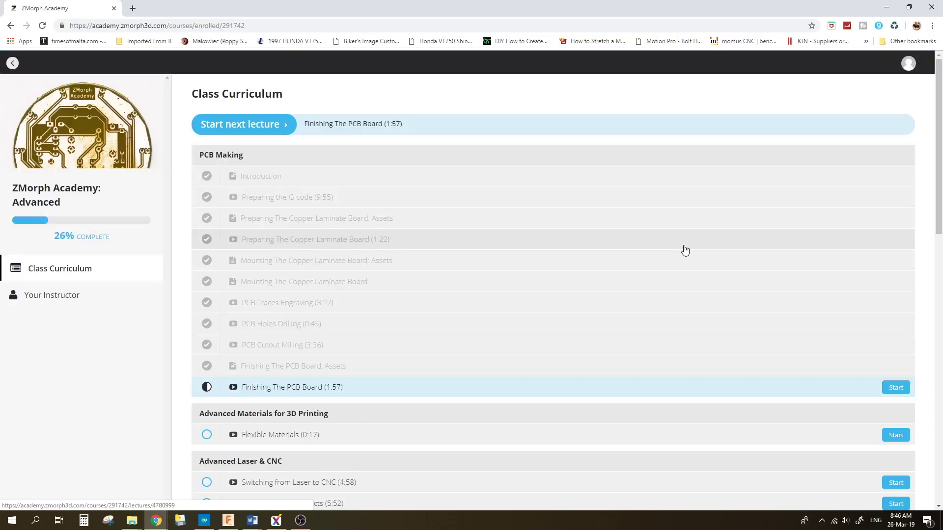
Play the Preparing the G-code lecture video from 0:57, the FlatCAM offset step.
scroll(373, 261, "down", 1)
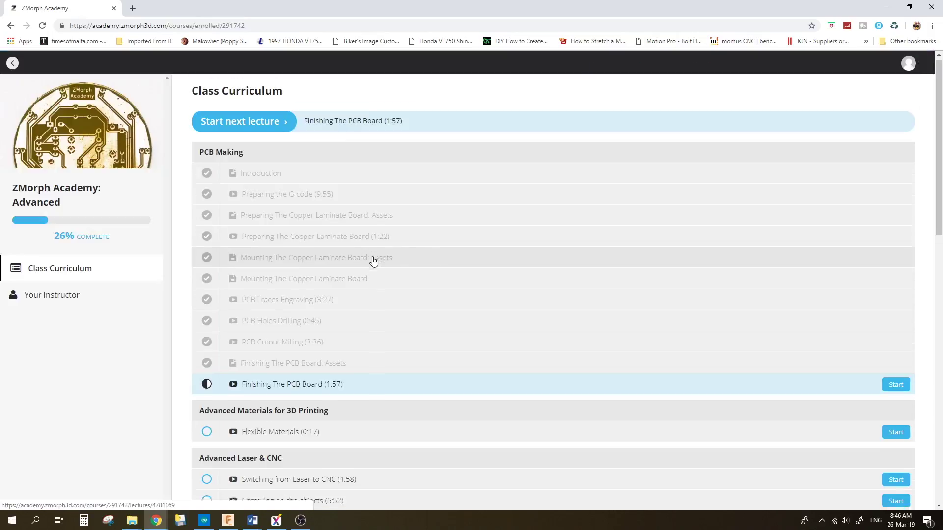
scroll(374, 260, "down", 4)
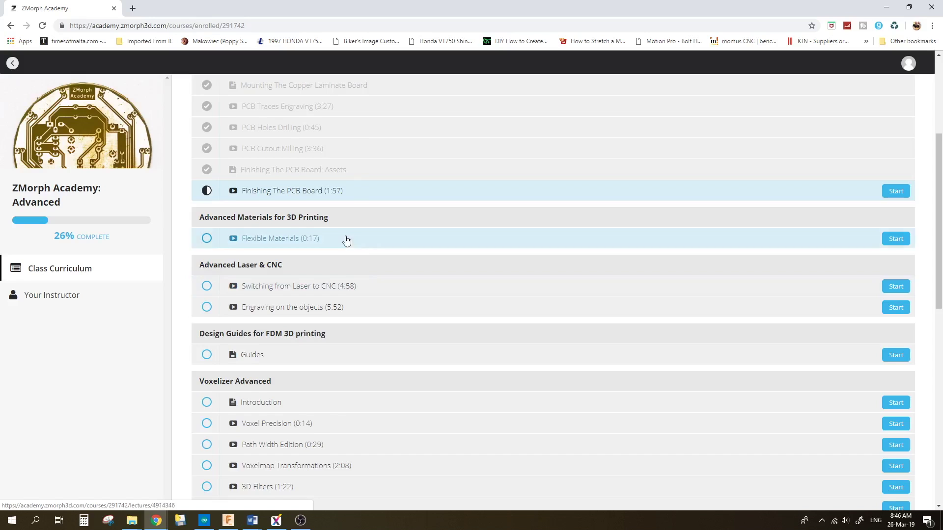
scroll(346, 240, "up", 4)
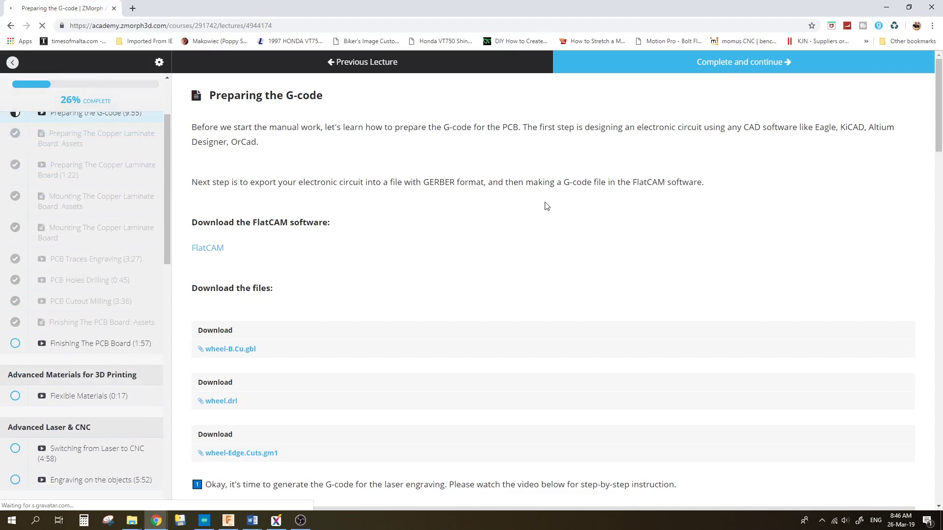
scroll(525, 247, "down", 7)
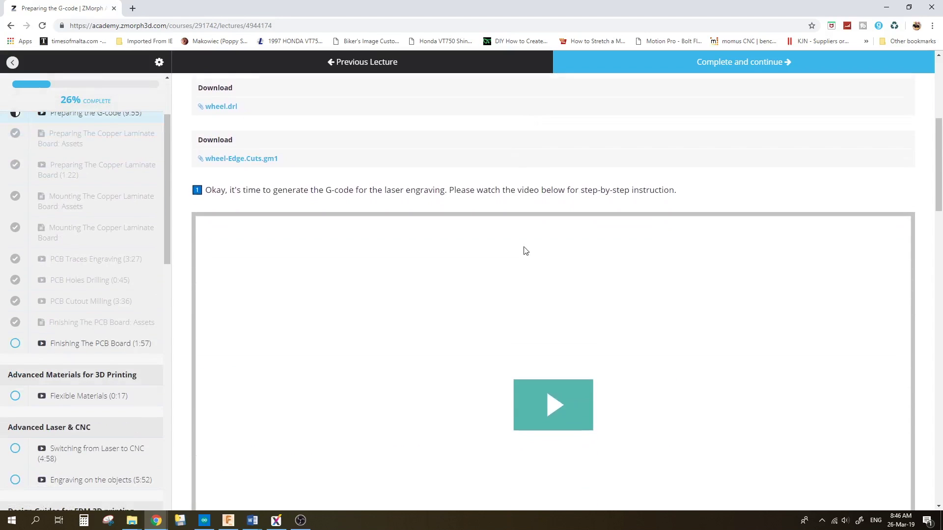
scroll(526, 255, "down", 1)
left_click(554, 300)
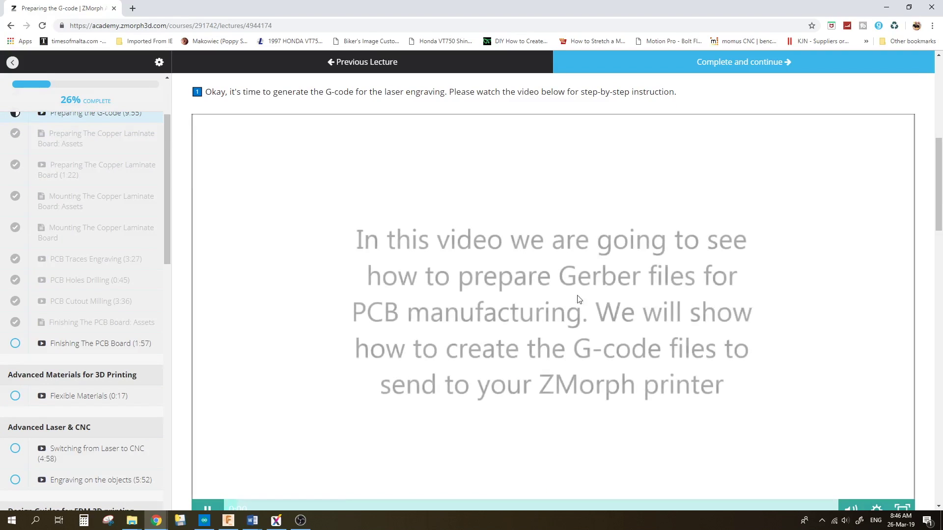
scroll(643, 300, "down", 1)
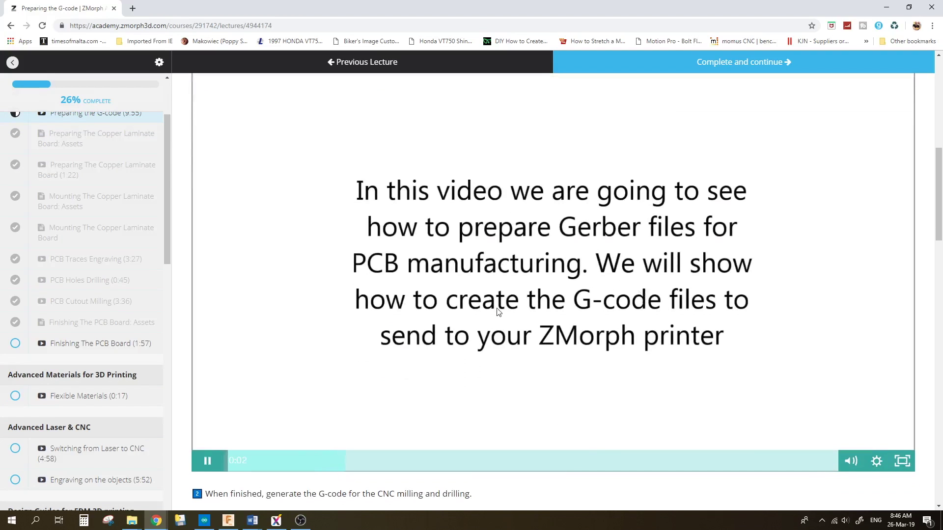
left_click(336, 466)
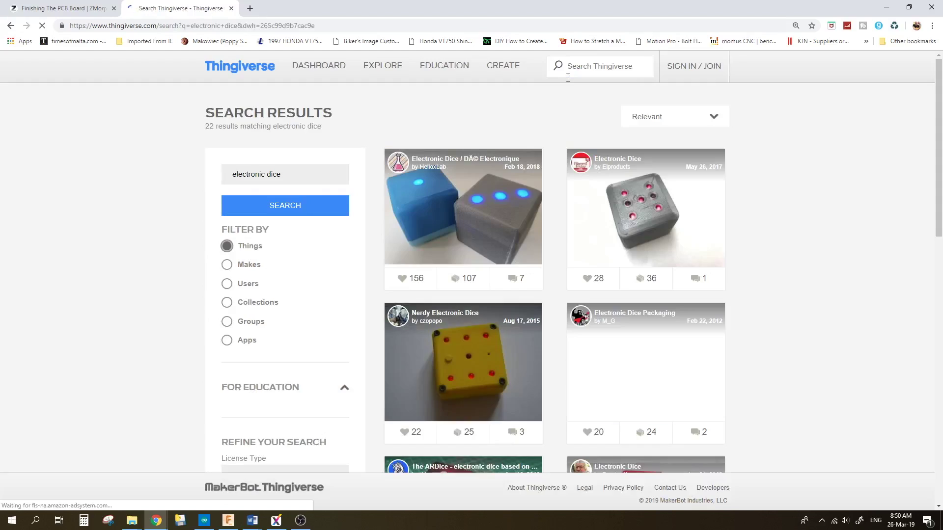
Open the Nerdy Electronic Dice project page and show its gallery video.
left_click(511, 366)
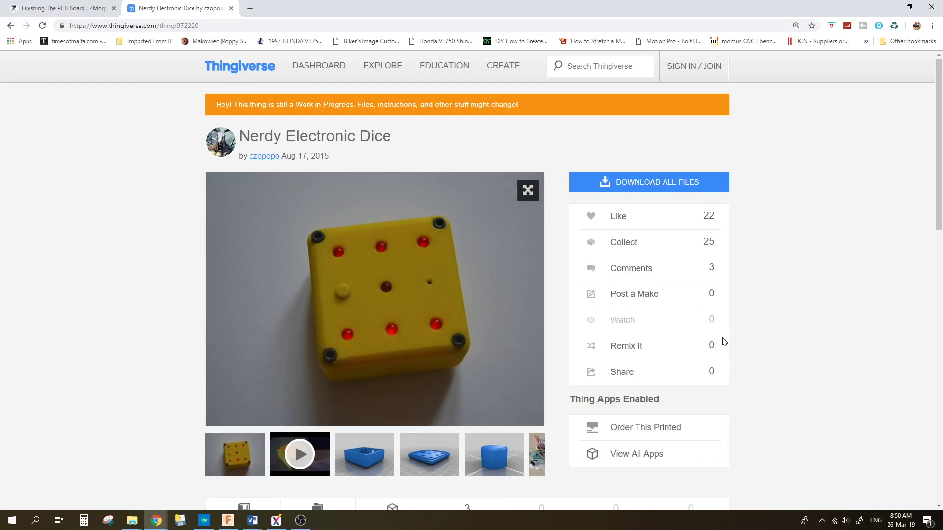
scroll(724, 342, "down", 1)
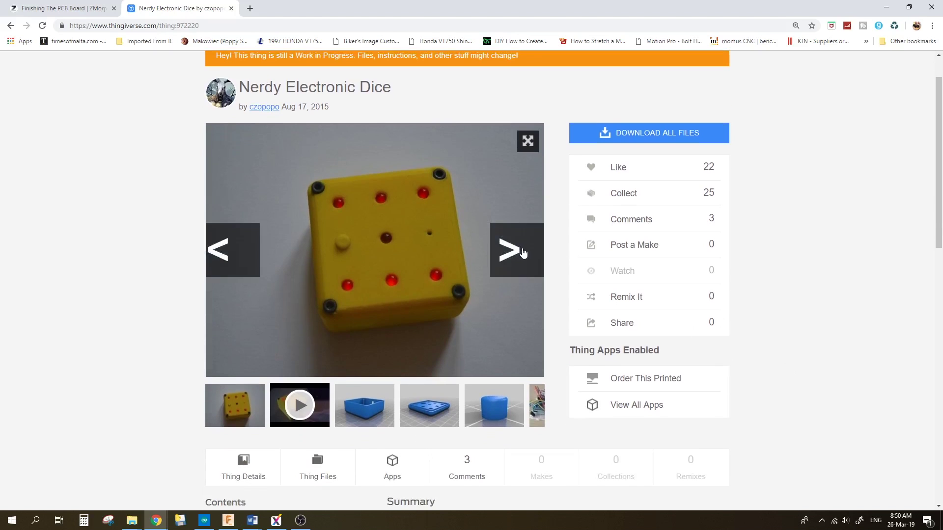
left_click(515, 250)
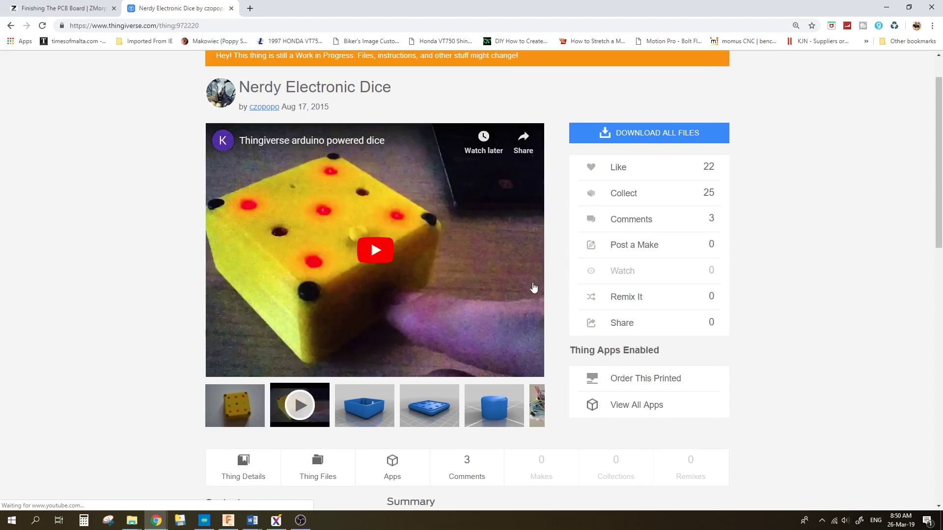
Page the gallery to the breadboard photo and circuit schematic, then pan the board layout.
left_click(534, 407)
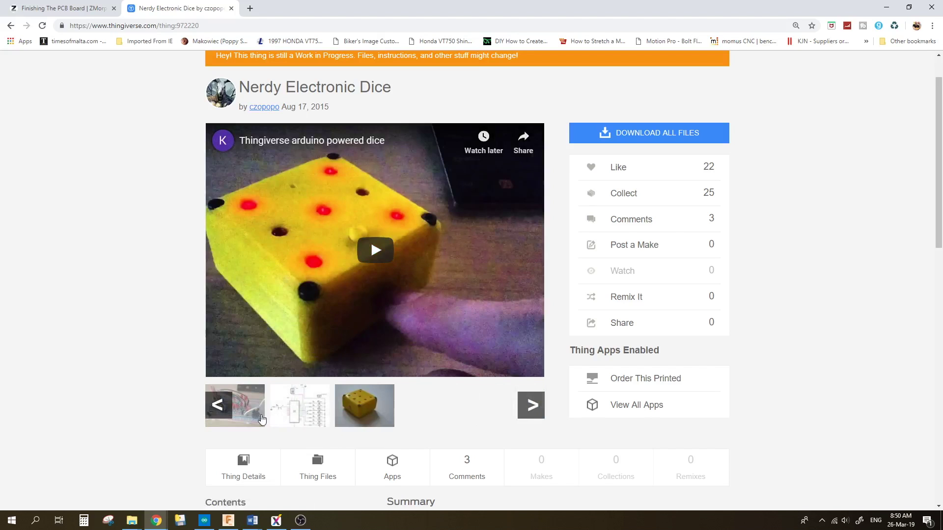
left_click(261, 418)
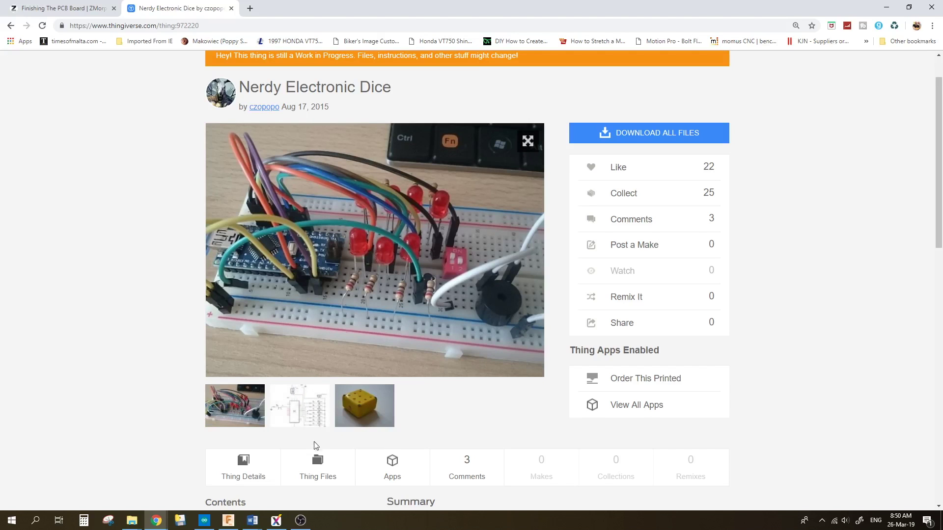
left_click(302, 415)
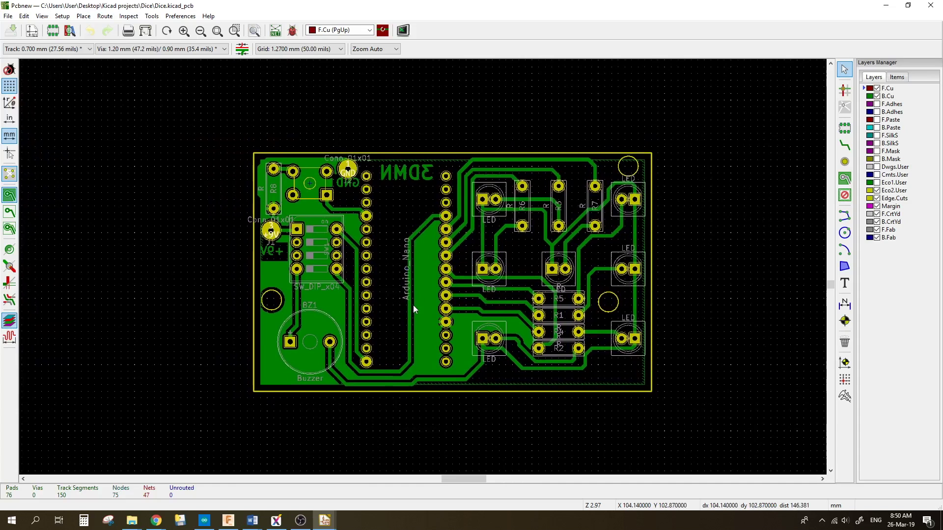
middle_click_drag(413, 305, 431, 290)
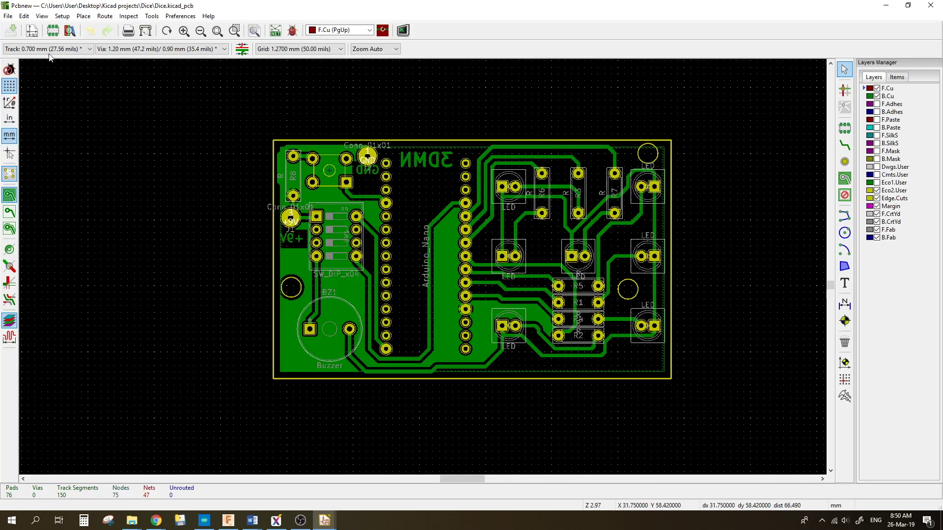
Show the dice board in KiCad's 3D Viewer and tilt it into perspective.
left_click(43, 16)
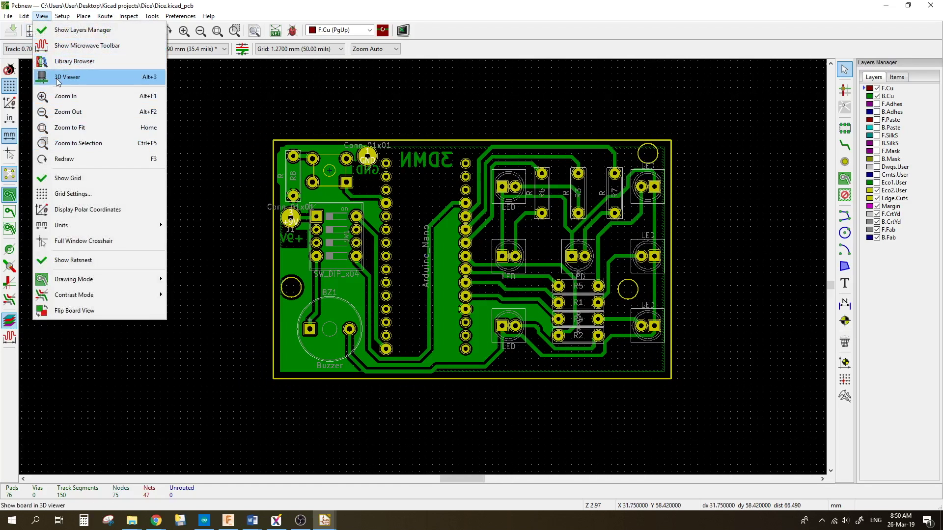
left_click(59, 79)
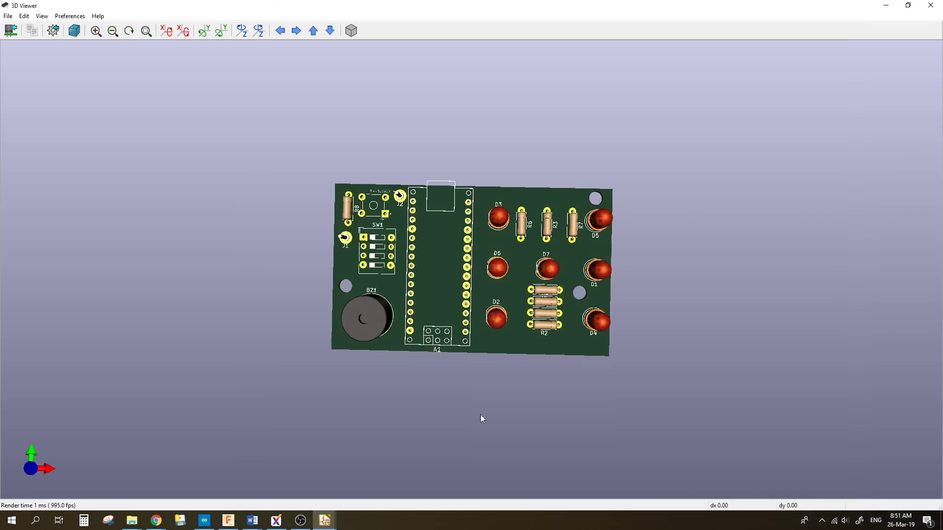
left_click_drag(480, 415, 216, 348)
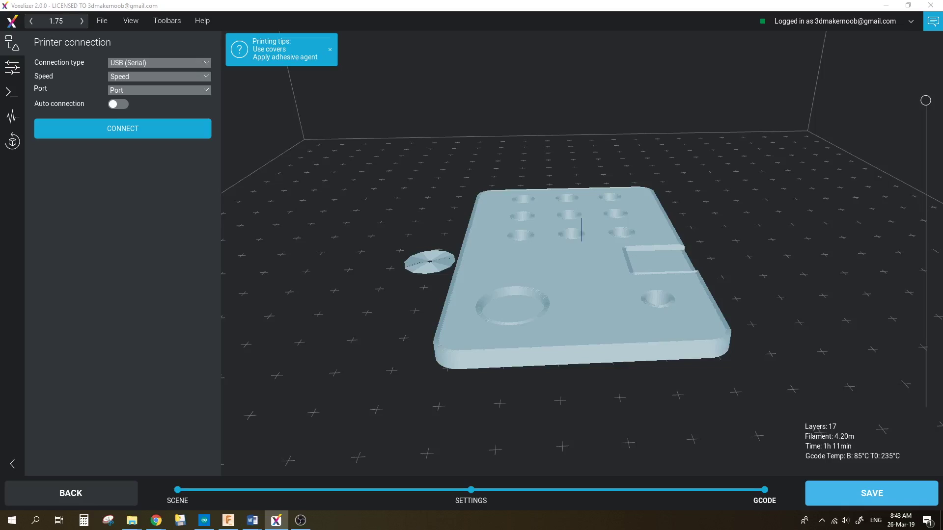
Save the dice-box G-code and preview lower layers to check the infill.
key("ctrl+s")
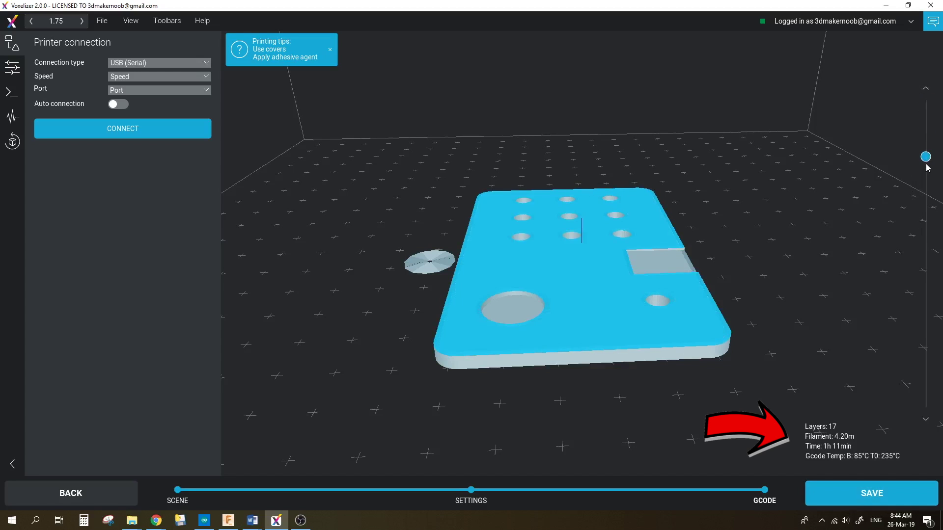
left_click_drag(927, 167, 926, 100)
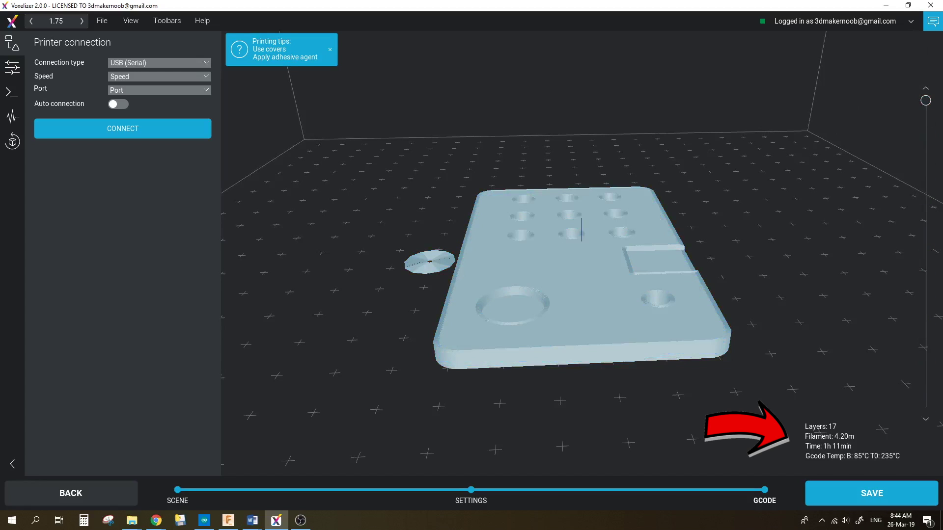